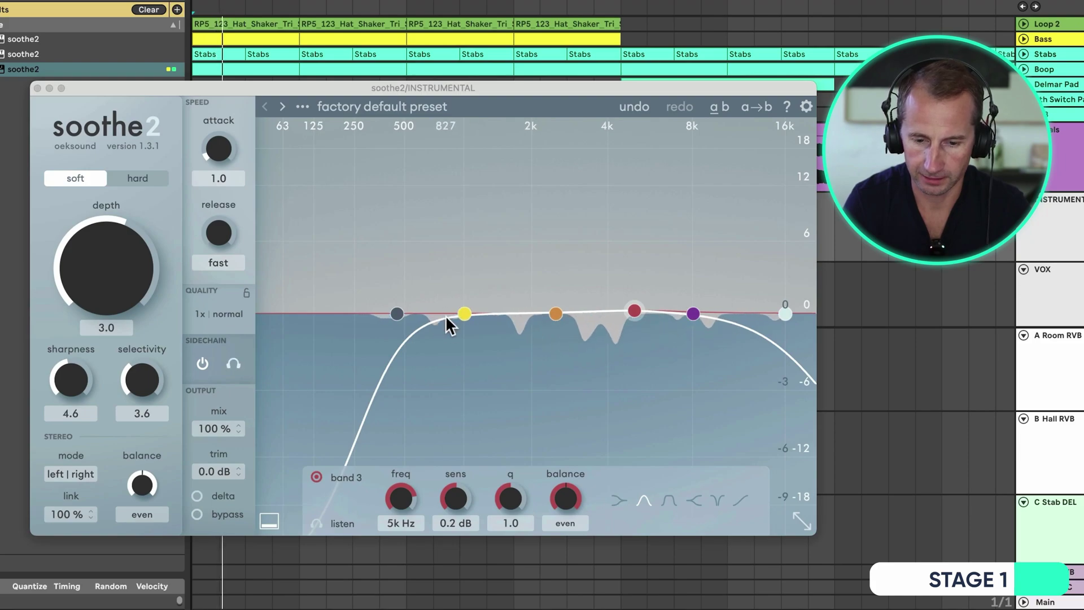
Audition the song with soothe2 on the instrumental, raising its depth to 18.0 and switching the processing mode to hard.
key(space)
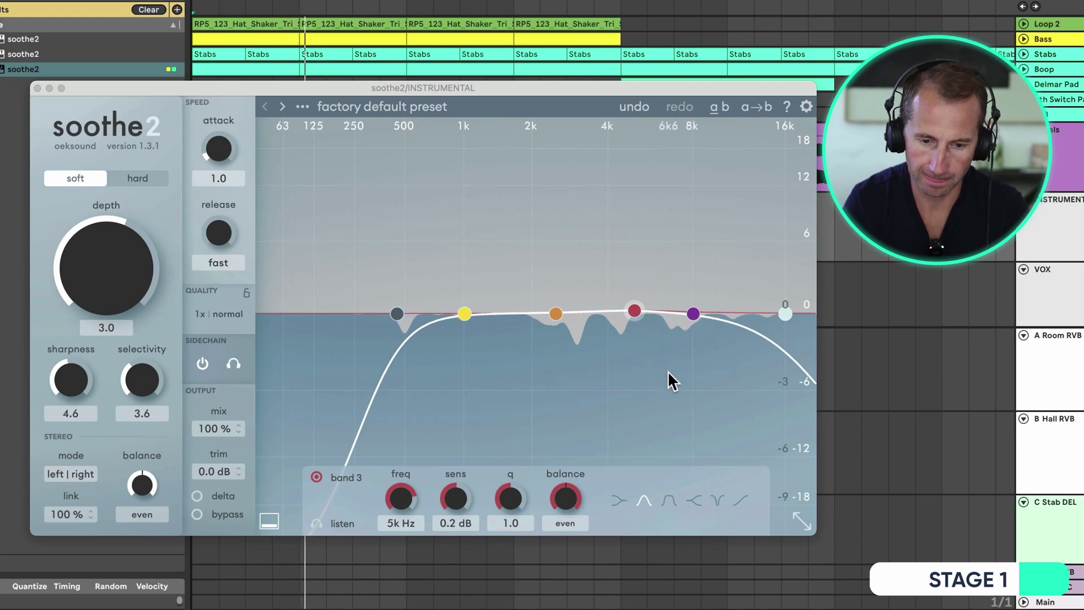
key(space)
click(108, 284)
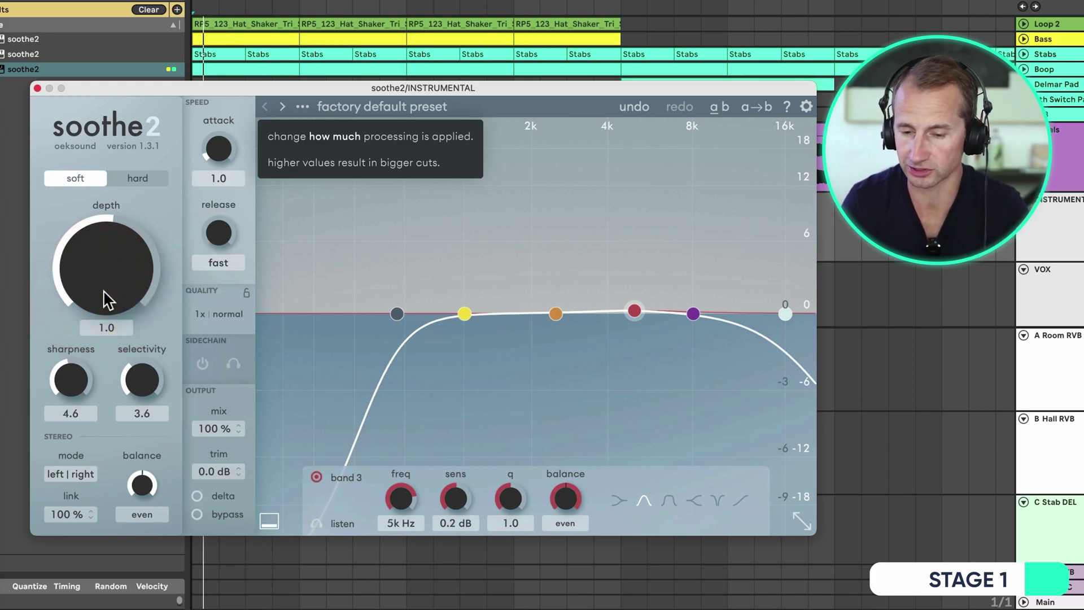
drag(108, 299, 151, 73)
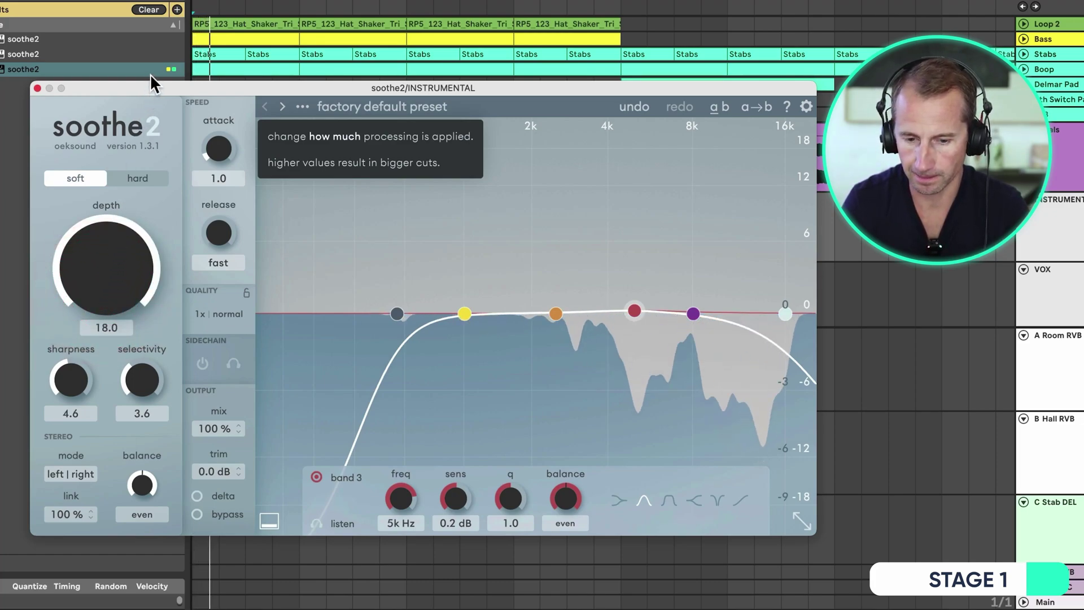
click(143, 176)
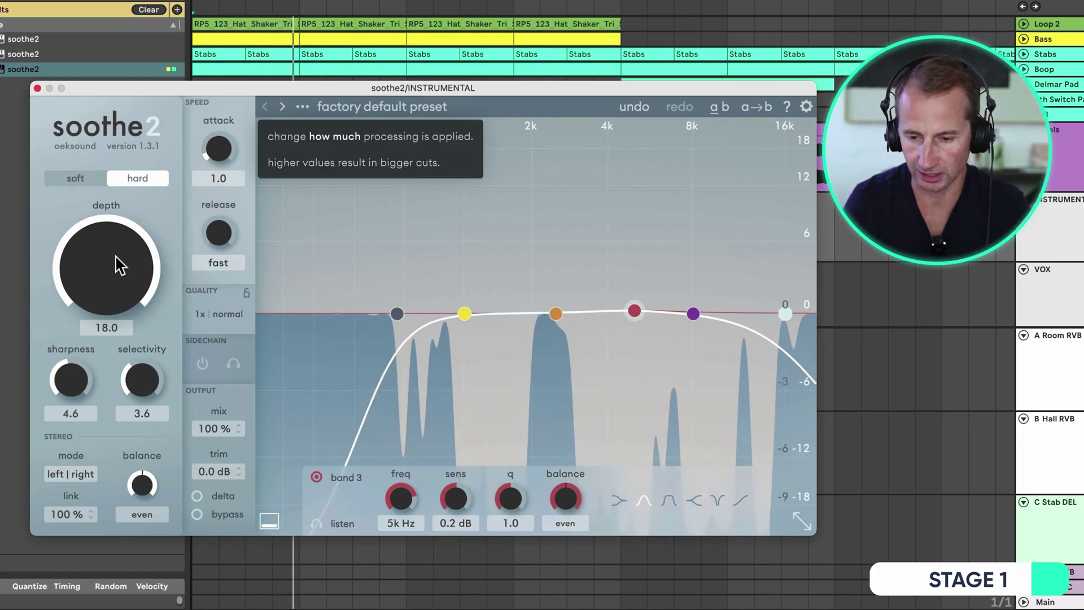
Enable soothe2's sidechain while sweeping the depth up from -18.0, and activate the VOX track.
drag(116, 266, 118, 356)
click(202, 364)
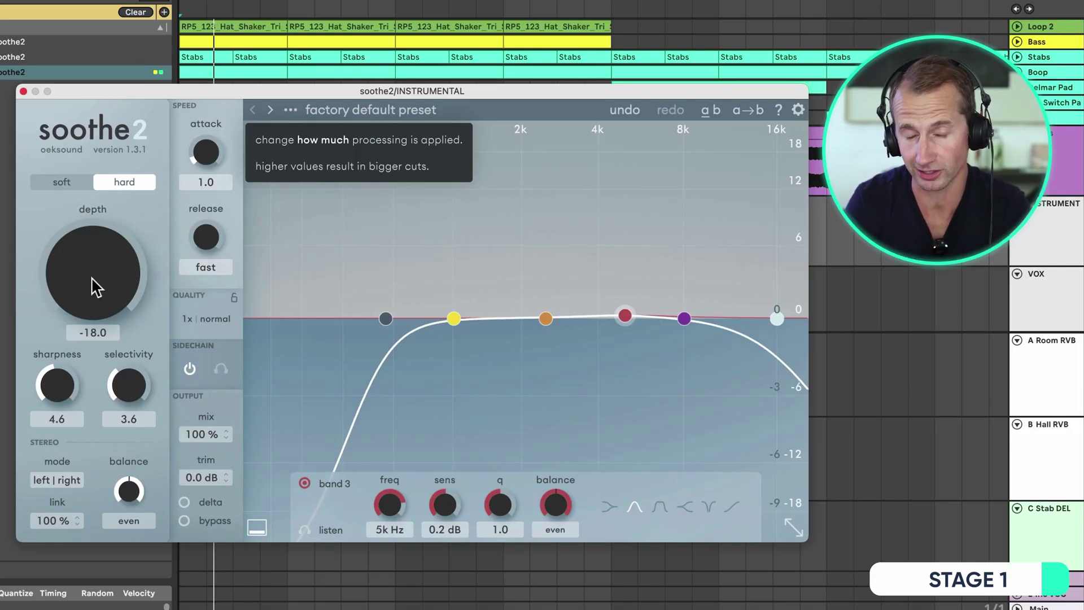
drag(94, 285, 108, 54)
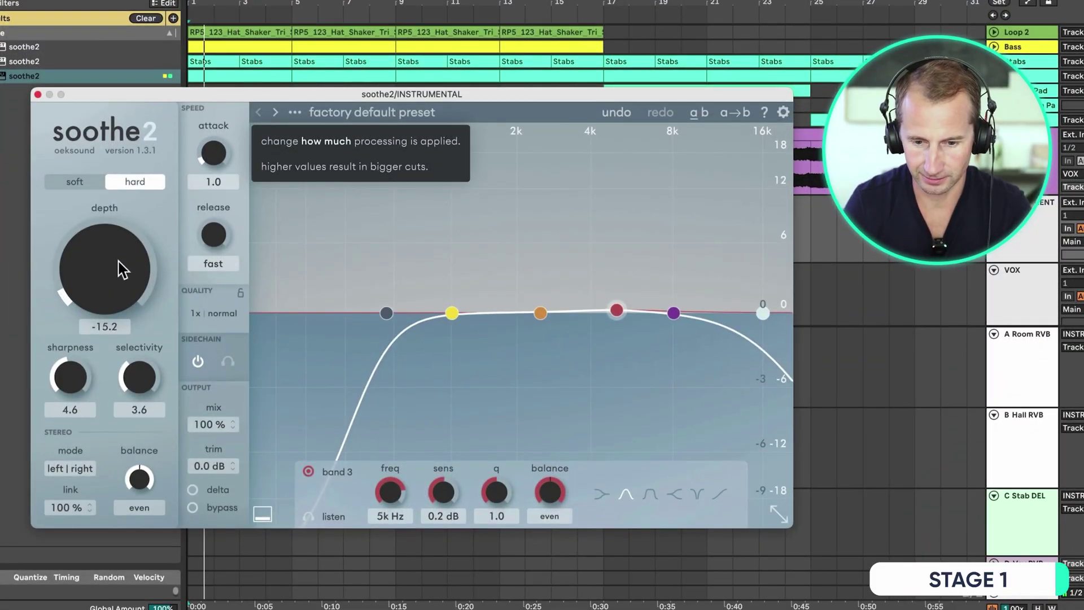
drag(131, 205, 156, 175)
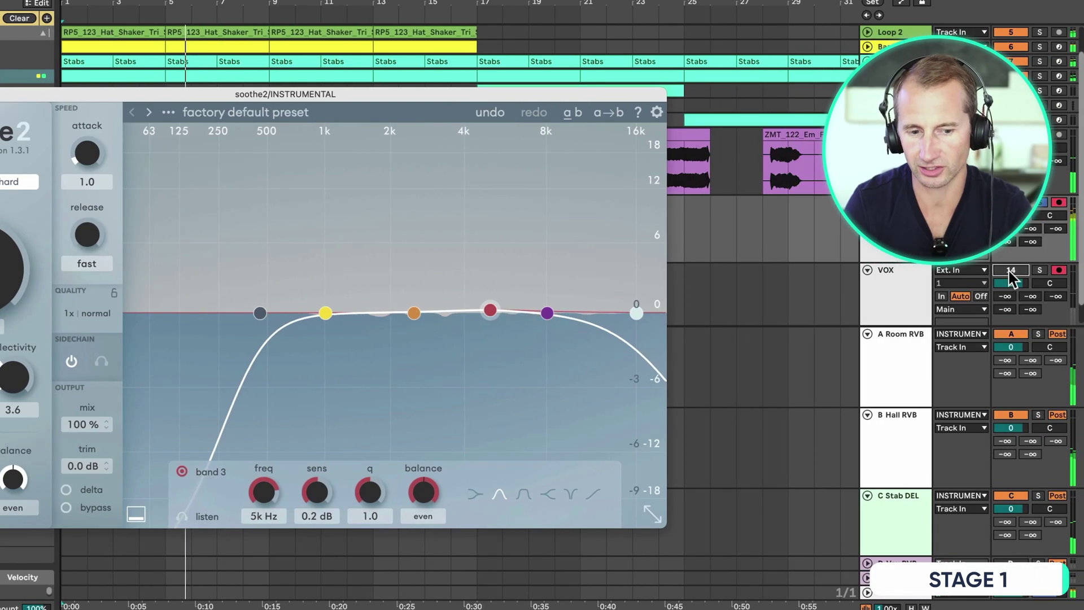
click(1009, 276)
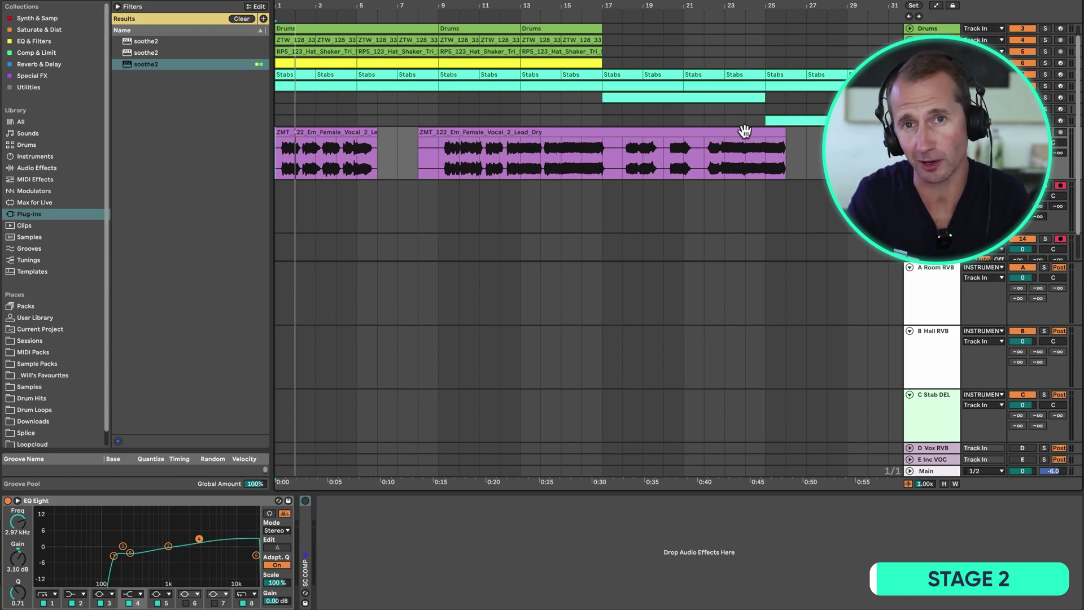
Add a Reverb from the Reverb & Delay collection to the end of the Vocals device chain.
click(79, 64)
click(137, 184)
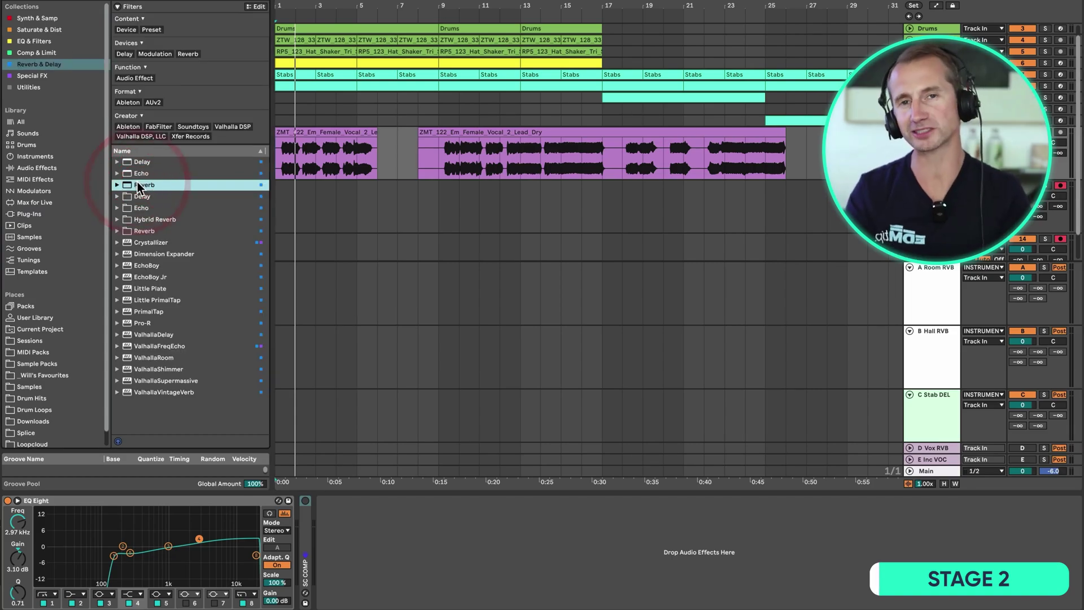
mouse_move(138, 183)
mouse_down()
mouse_move(424, 551)
mouse_move(401, 561)
mouse_up()
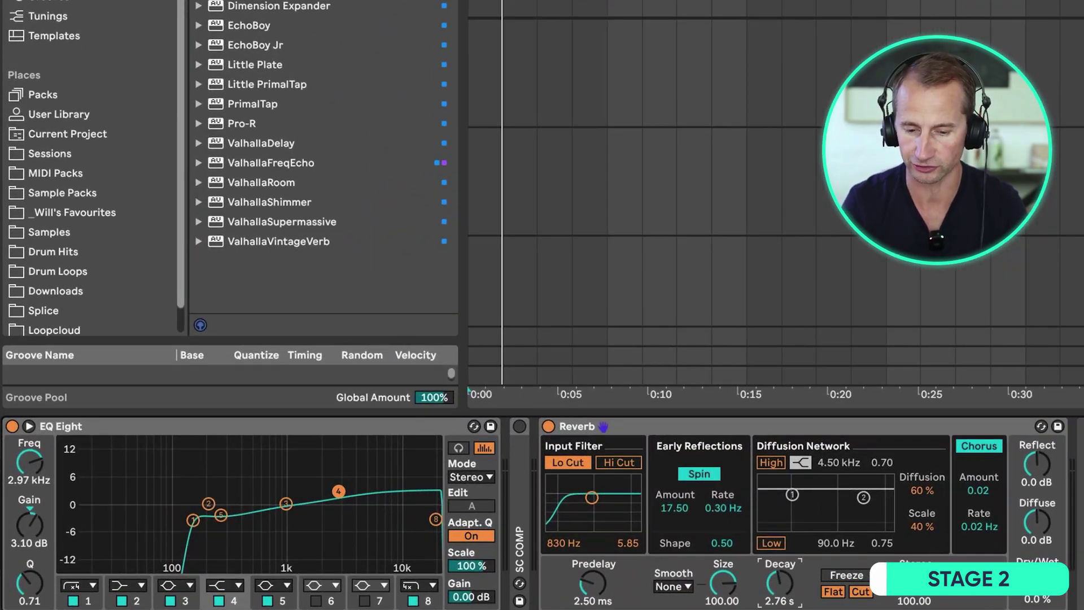
Raise the vocal Reverb's dry/wet amount and decay time during playback.
drag(1034, 591, 1034, 564)
key(space)
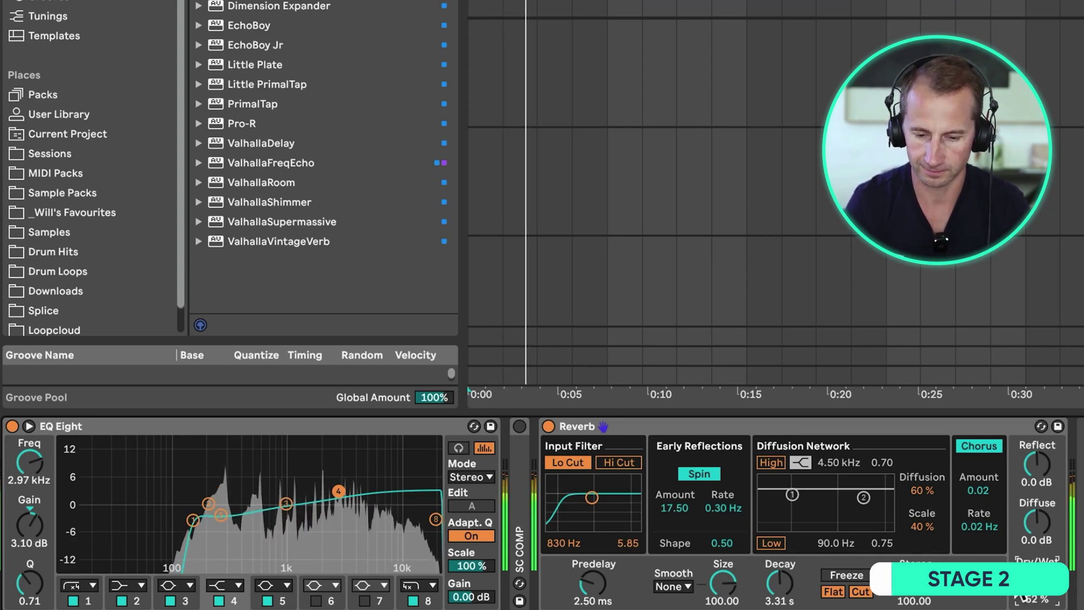
drag(780, 584, 780, 557)
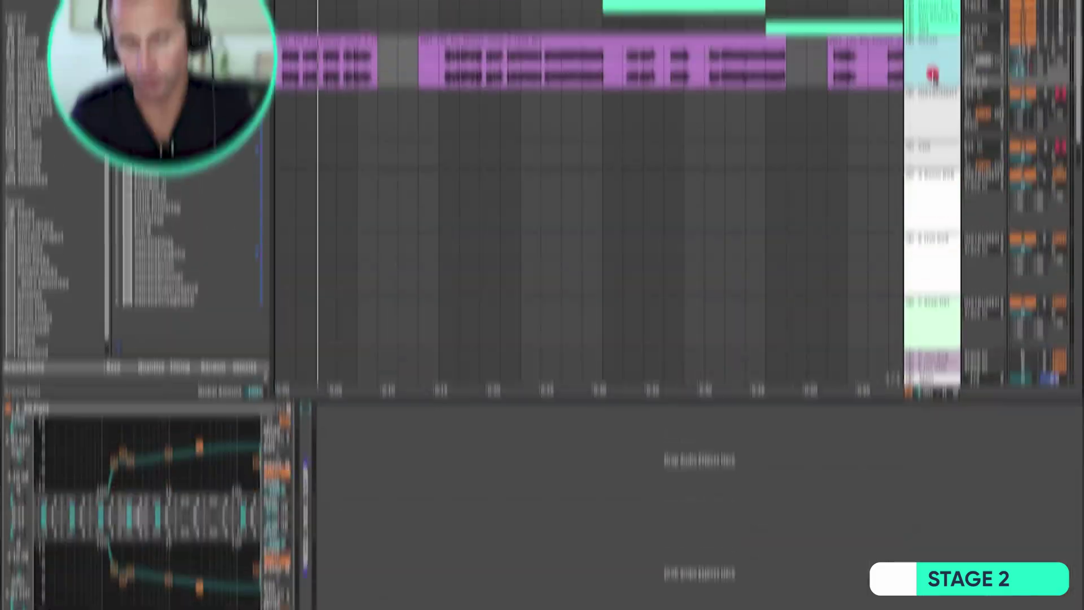
Unfold the D Vox RVB return track and activate it.
click(933, 169)
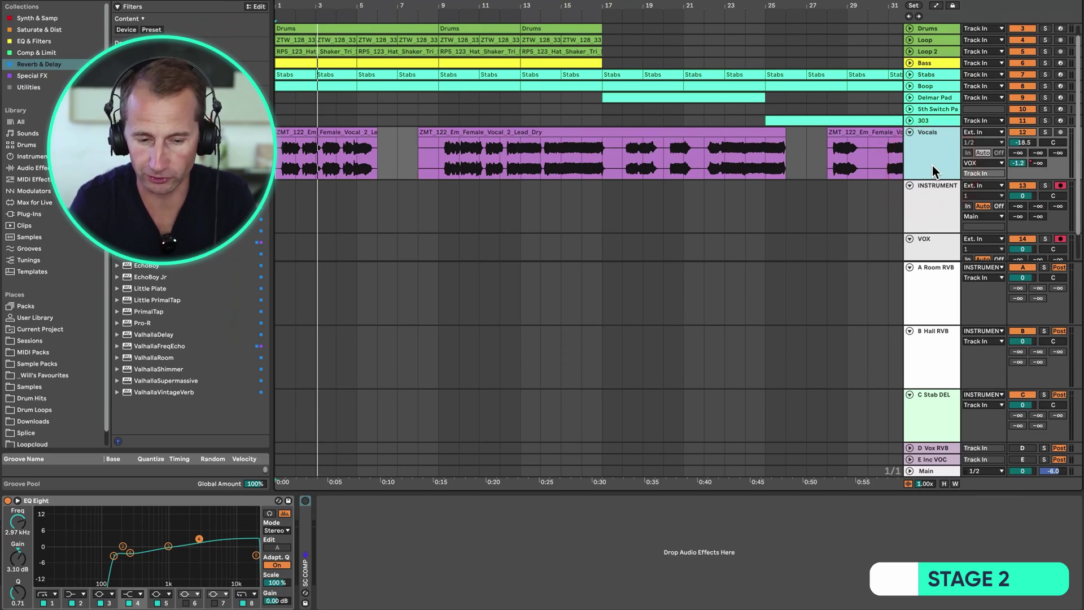
scroll(931, 303, down, 2)
click(909, 418)
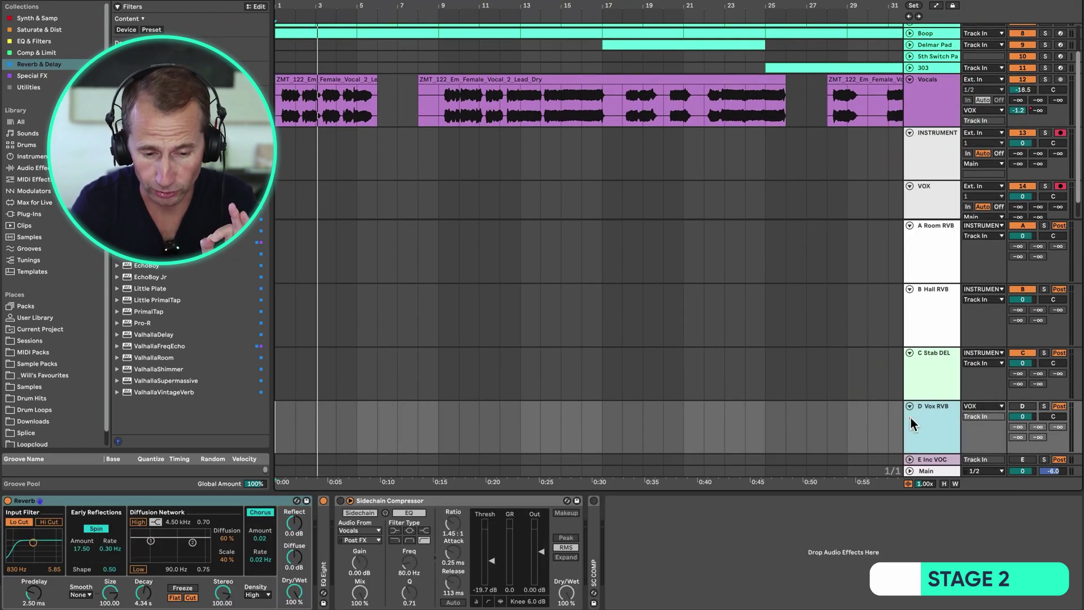
click(1017, 410)
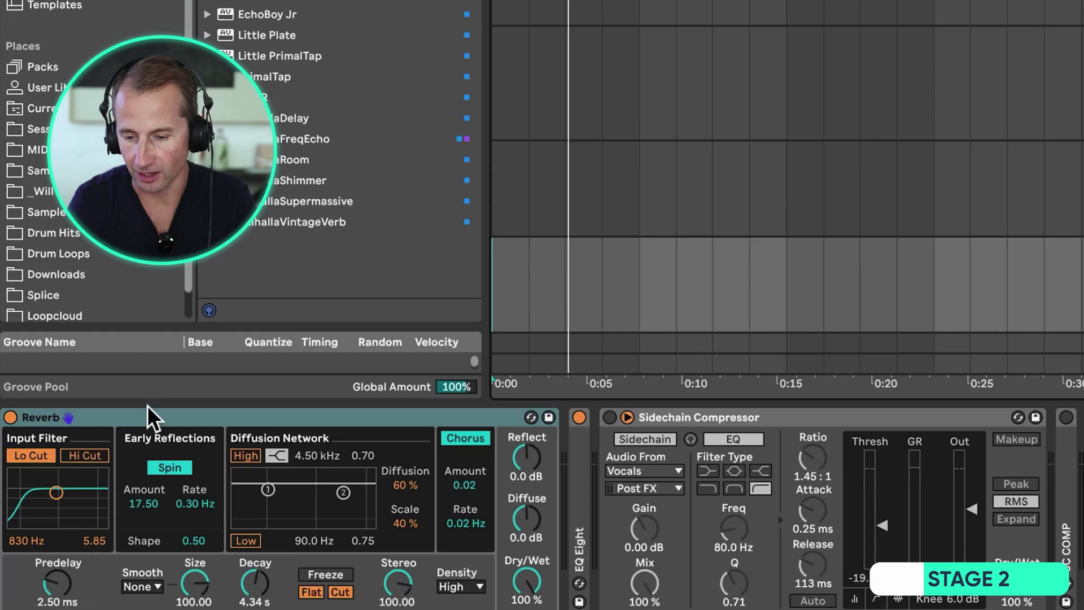
click(83, 496)
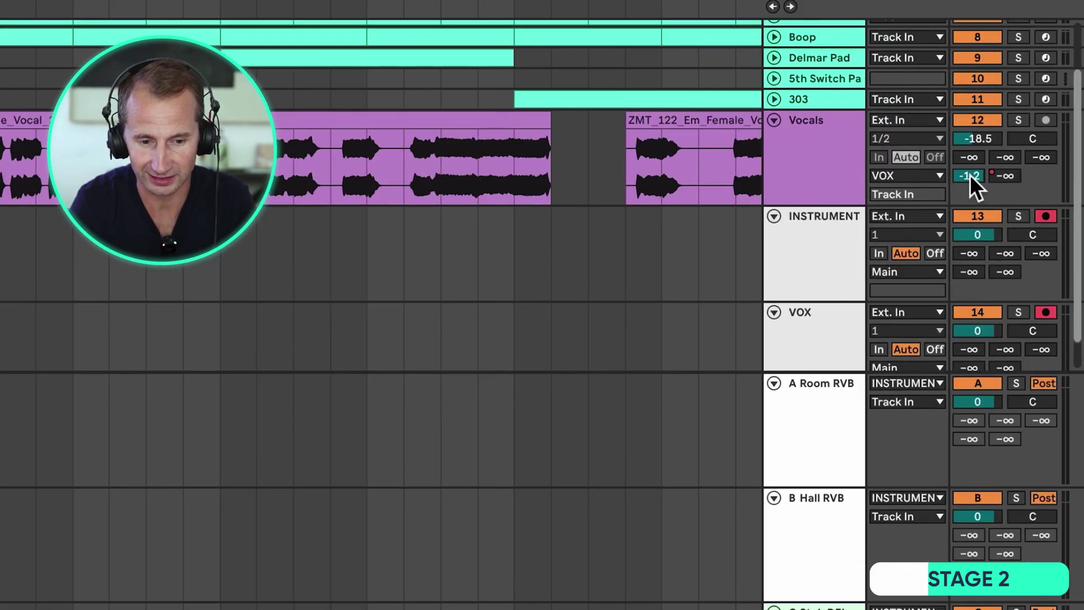
Solo the Vocals track and set its D Vox RVB send to -1.2 dB during playback.
click(1017, 121)
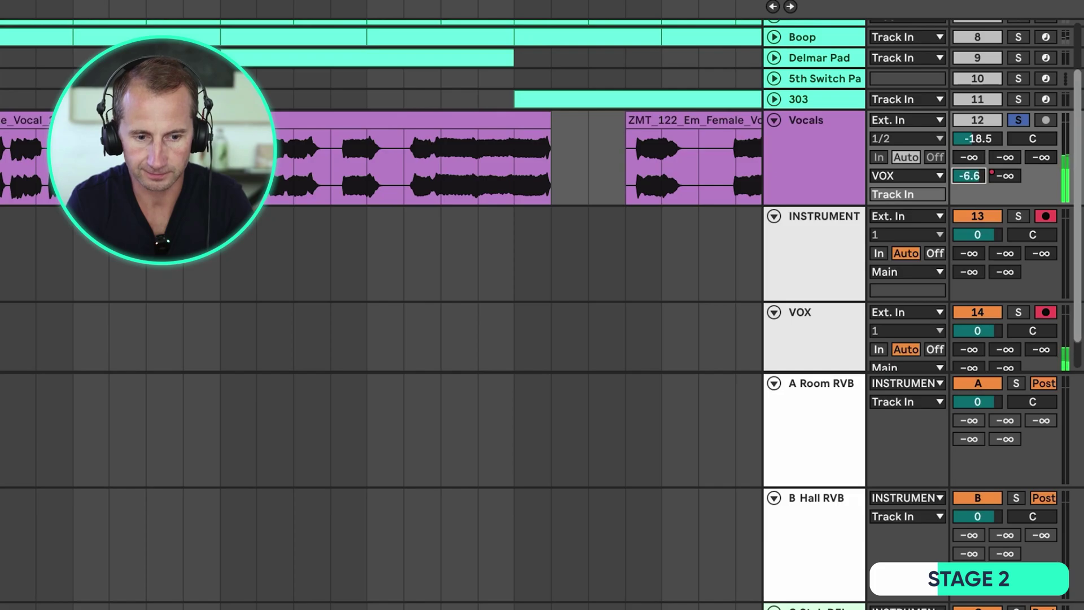
drag(970, 170, 970, 153)
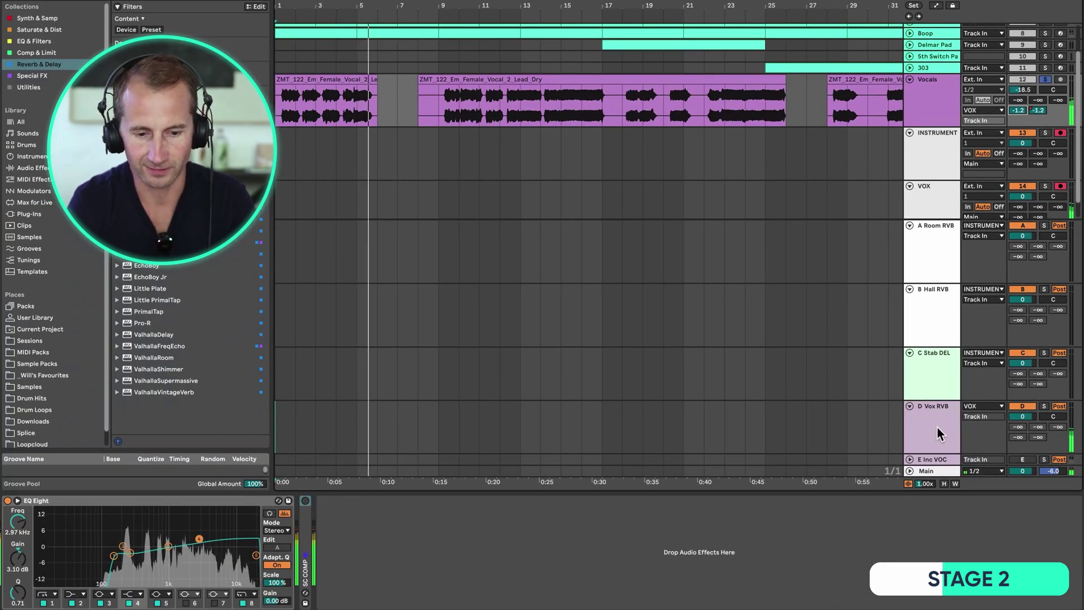
key(space)
Set the low-cut band of the D Vox RVB return's EQ Eight to about 182 Hz and fold the device.
click(937, 430)
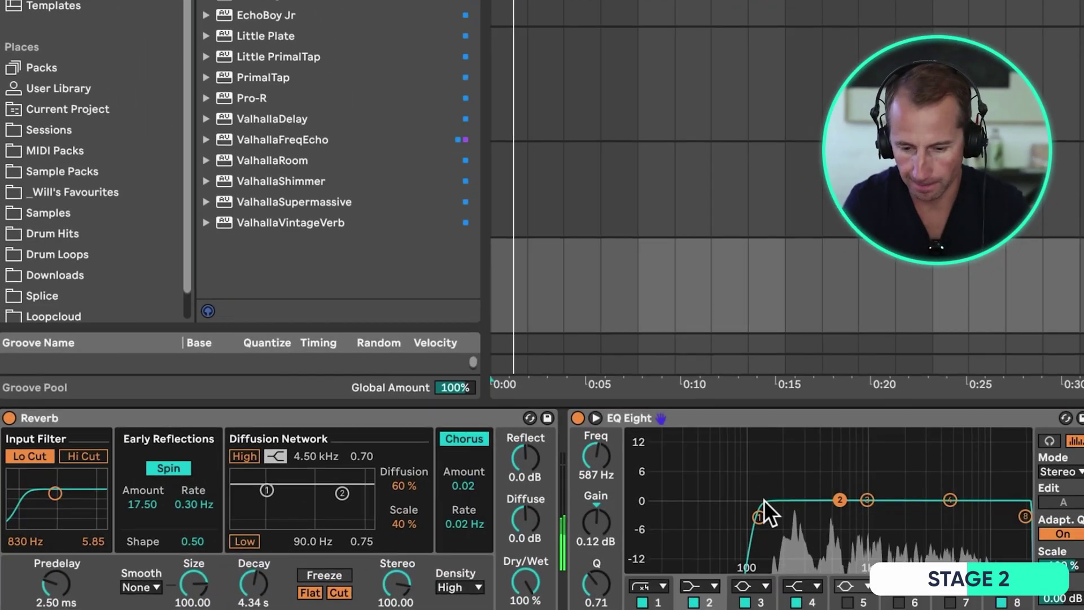
mouse_move(760, 516)
mouse_down()
mouse_move(879, 522)
mouse_move(779, 518)
mouse_up()
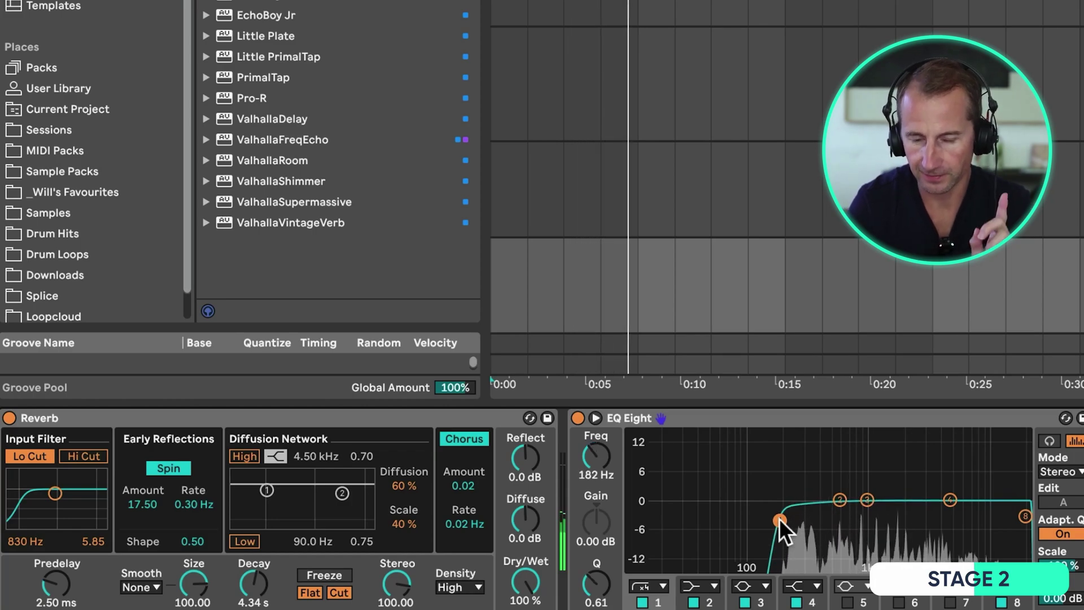
double_click(761, 417)
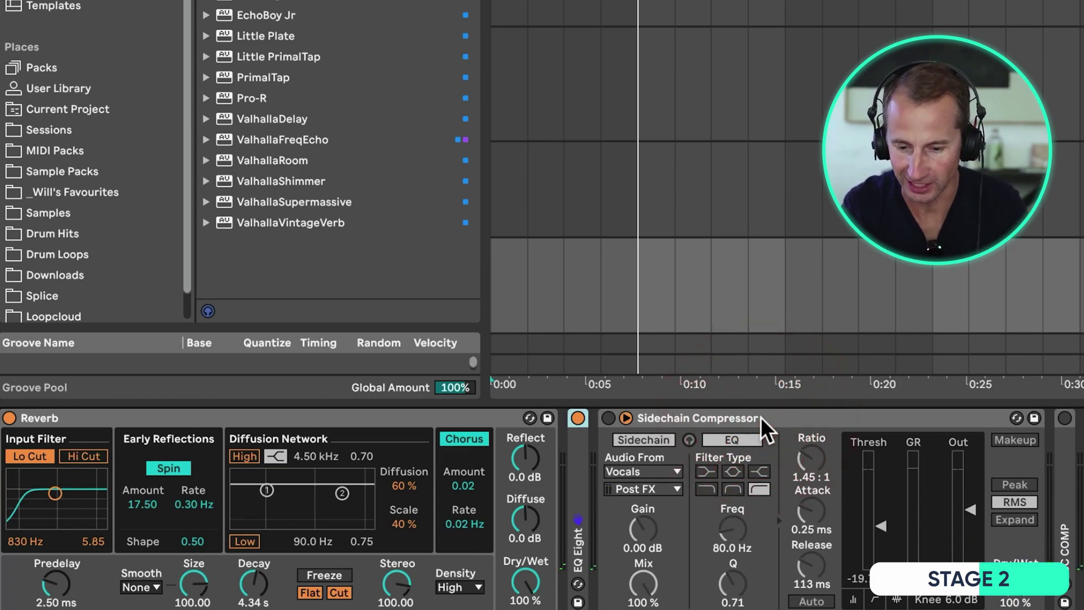
Activate the Sidechain Compressor on the D Vox RVB return with its sidechain section shown.
click(709, 418)
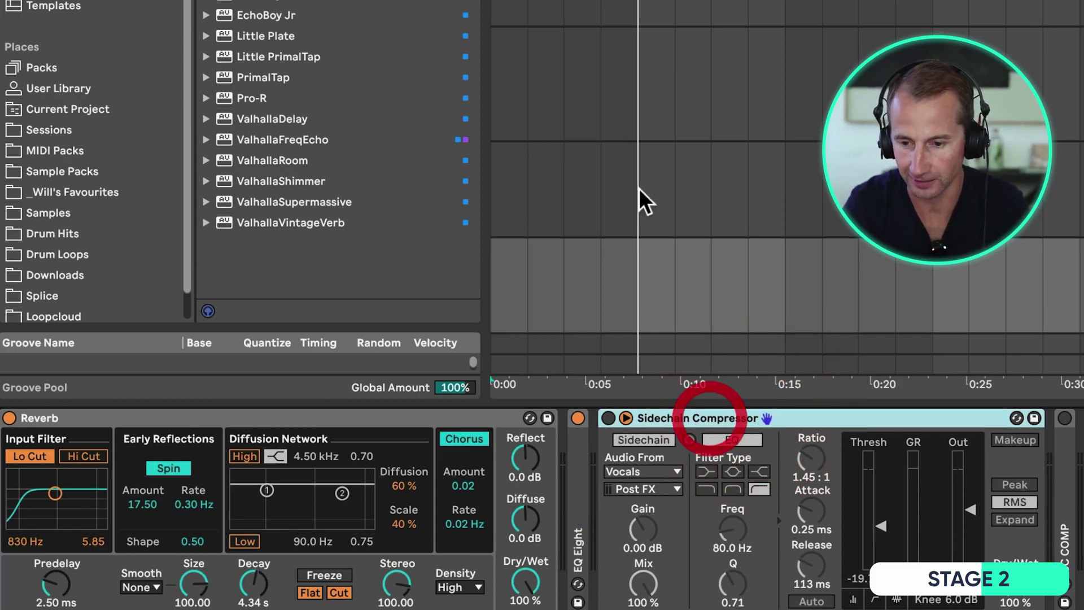
click(818, 417)
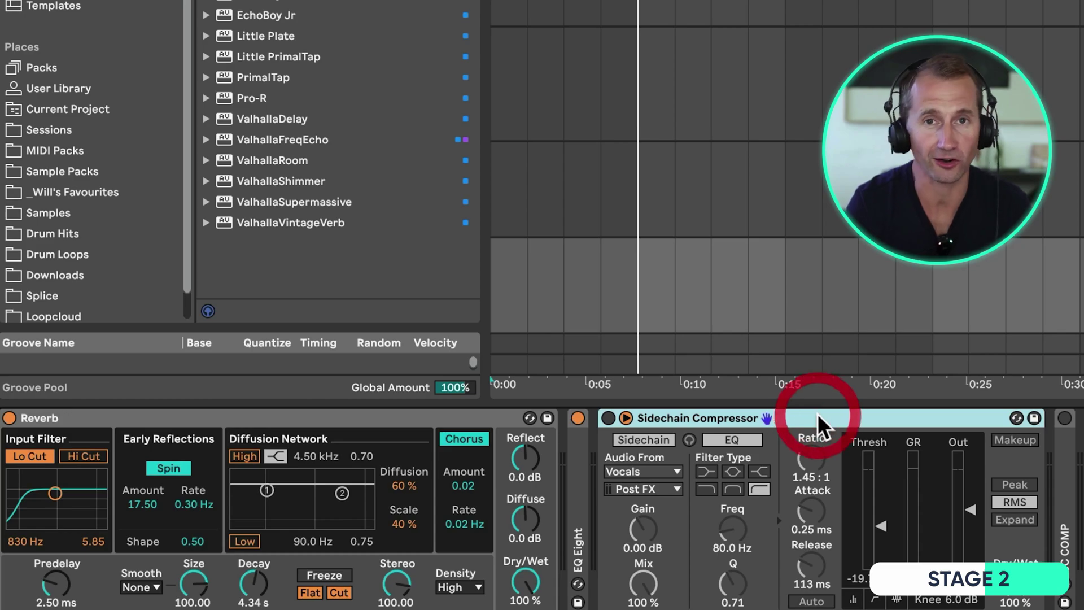
click(627, 423)
click(626, 420)
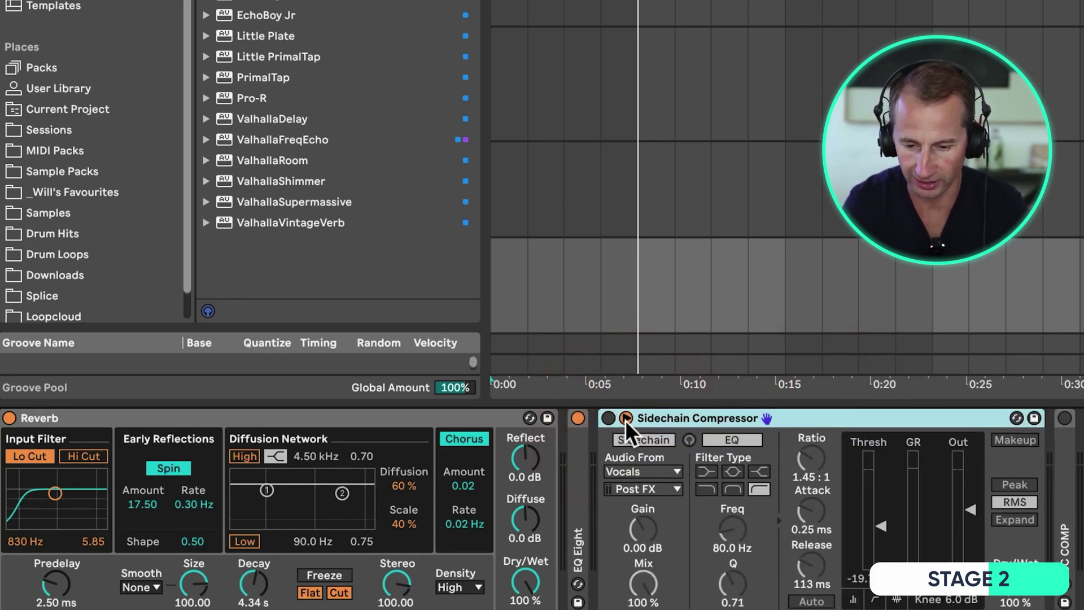
click(606, 419)
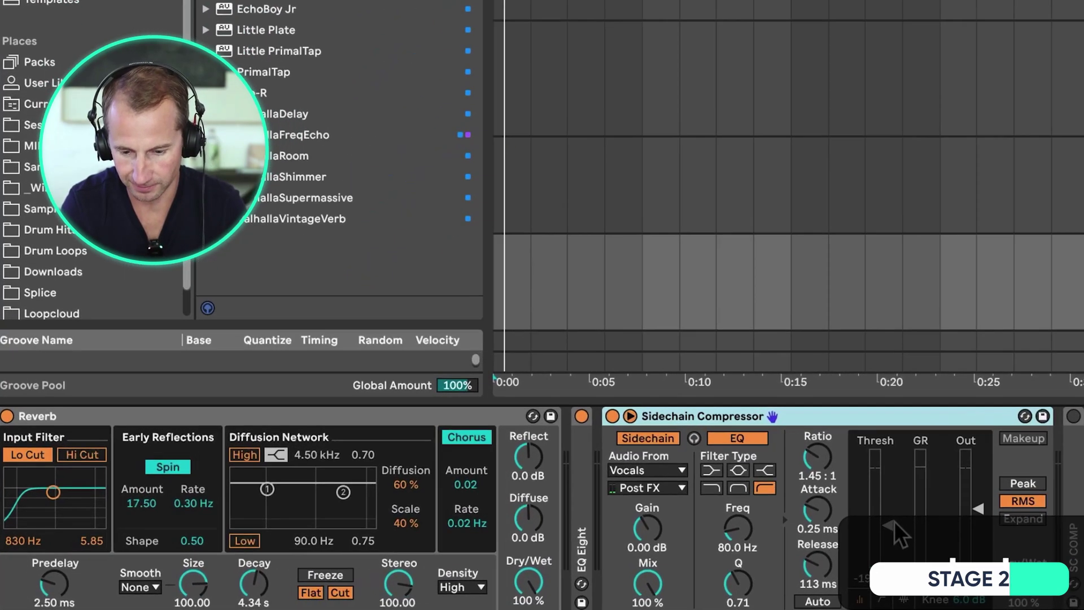
Set the Sidechain Compressor's attack to 0.01 ms and its threshold to about -25.9 dB while auditioning the vocal reverb.
key(space)
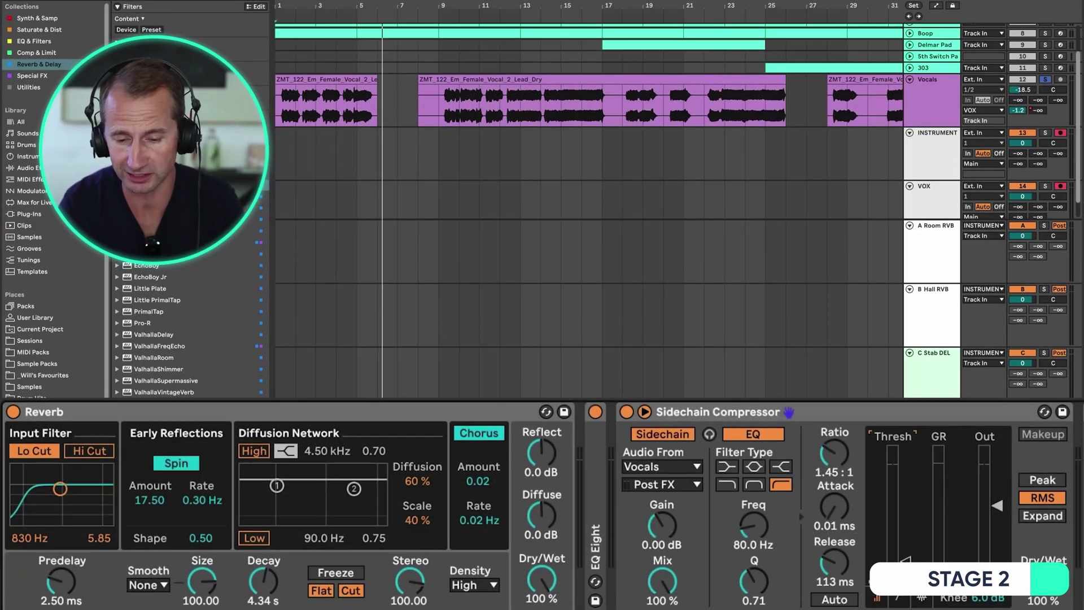
key(space)
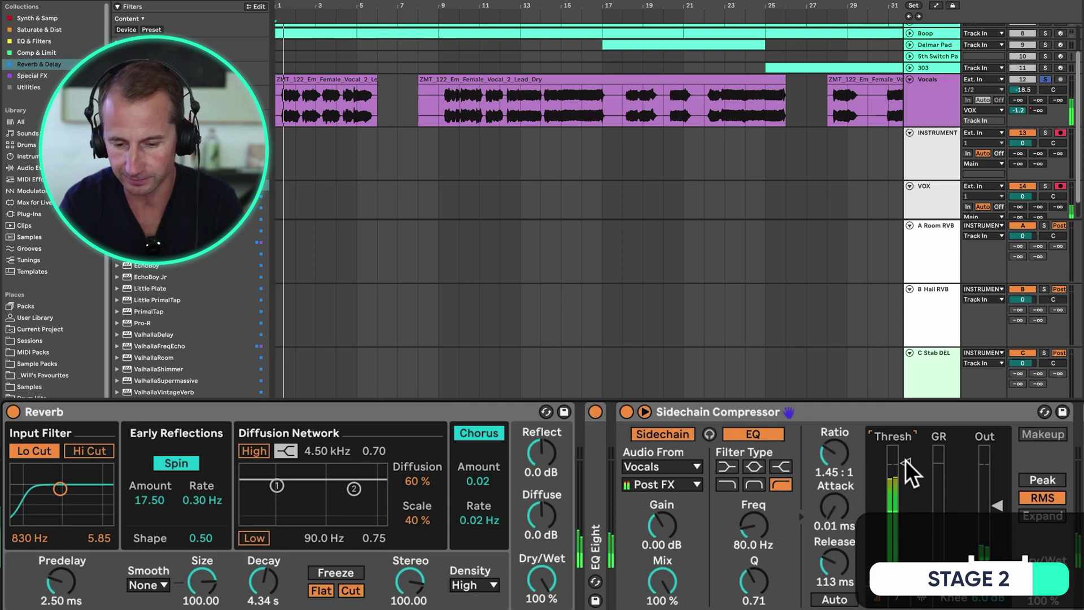
drag(906, 462, 906, 537)
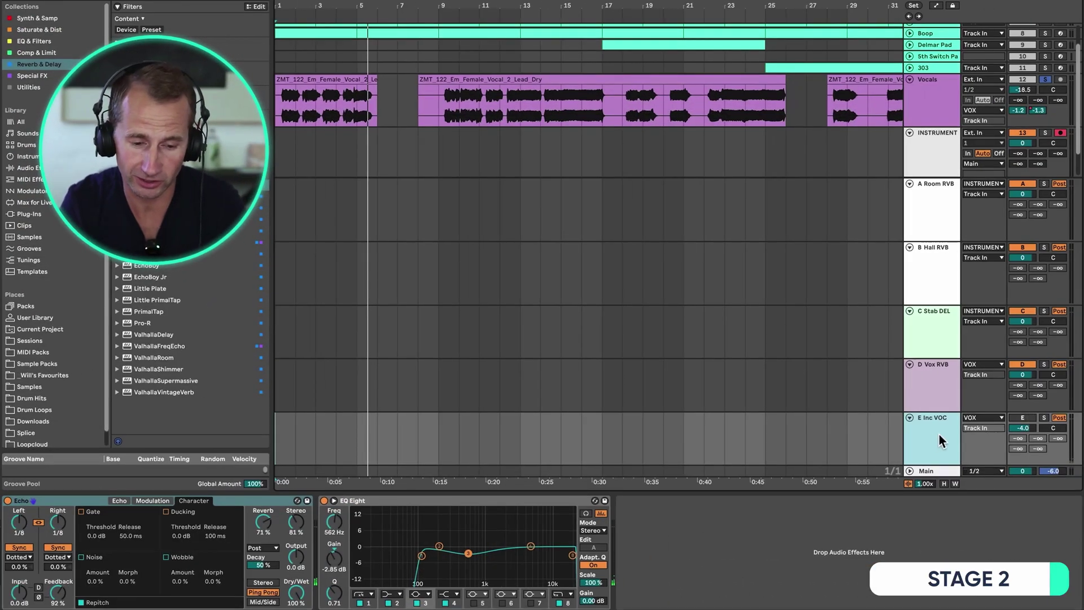
Activate the E Inc VOC return and paste a copy of the D Vox RVB return's Sidechain Compressor after its EQ Eight.
click(1021, 419)
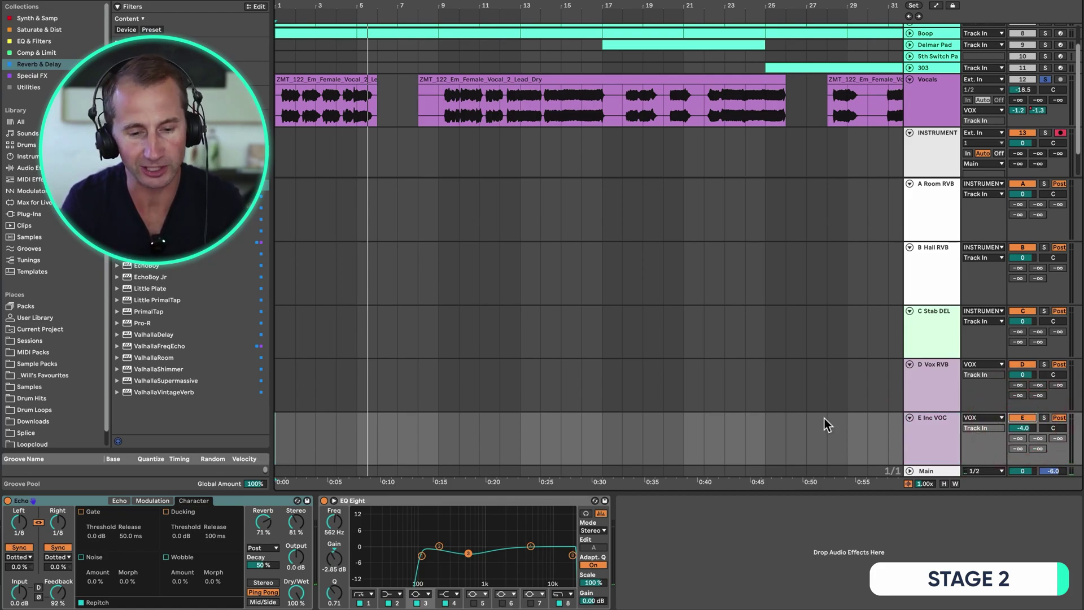
key(super+c)
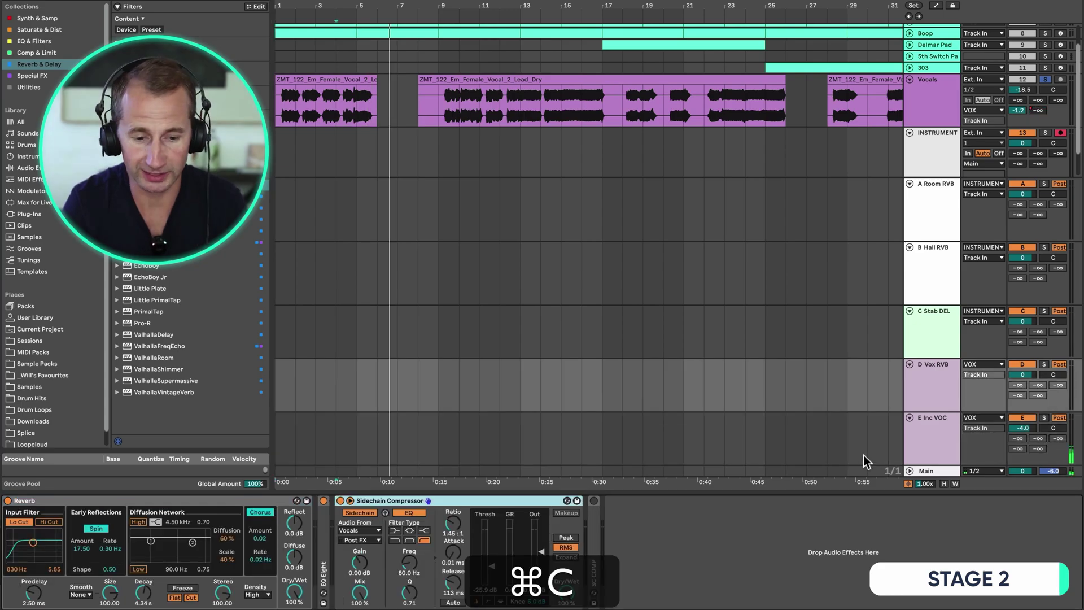
click(926, 439)
click(698, 548)
key(super+v)
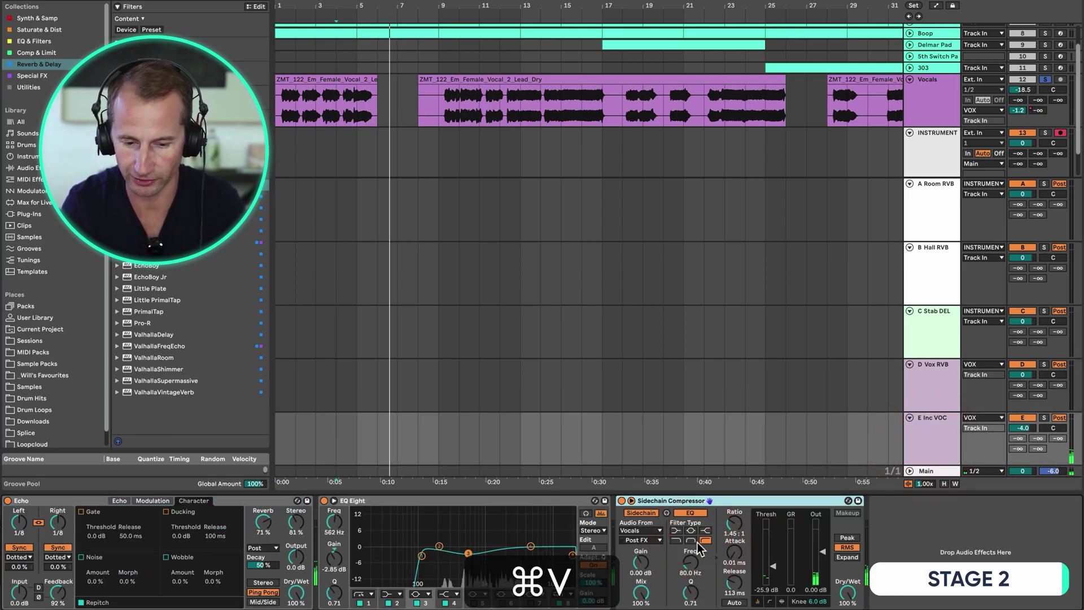
key(space)
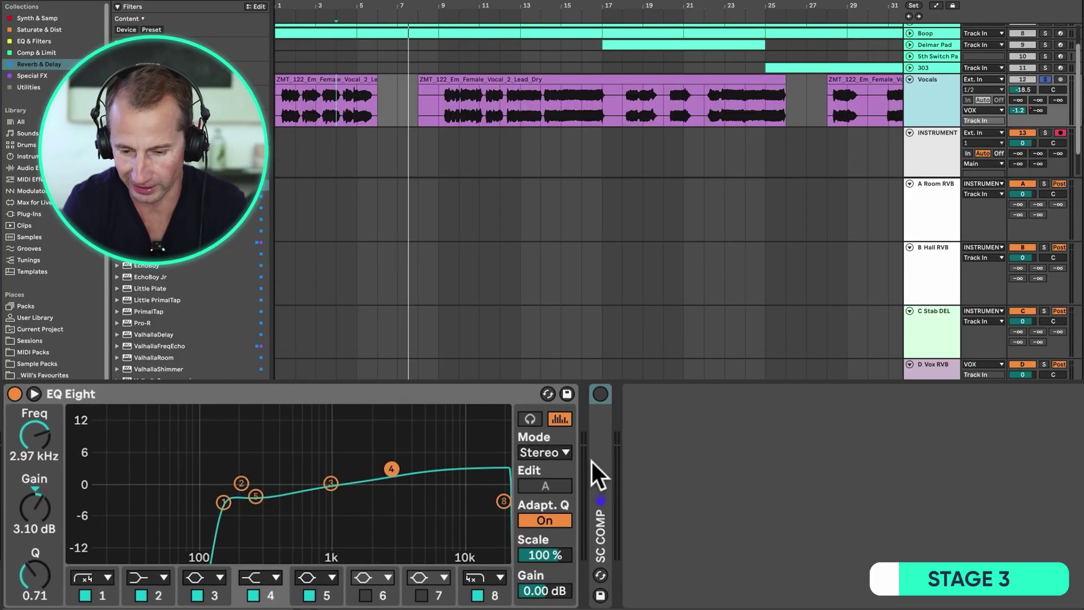
Unfold the SC COMP device on the Vocals track and activate it.
double_click(593, 461)
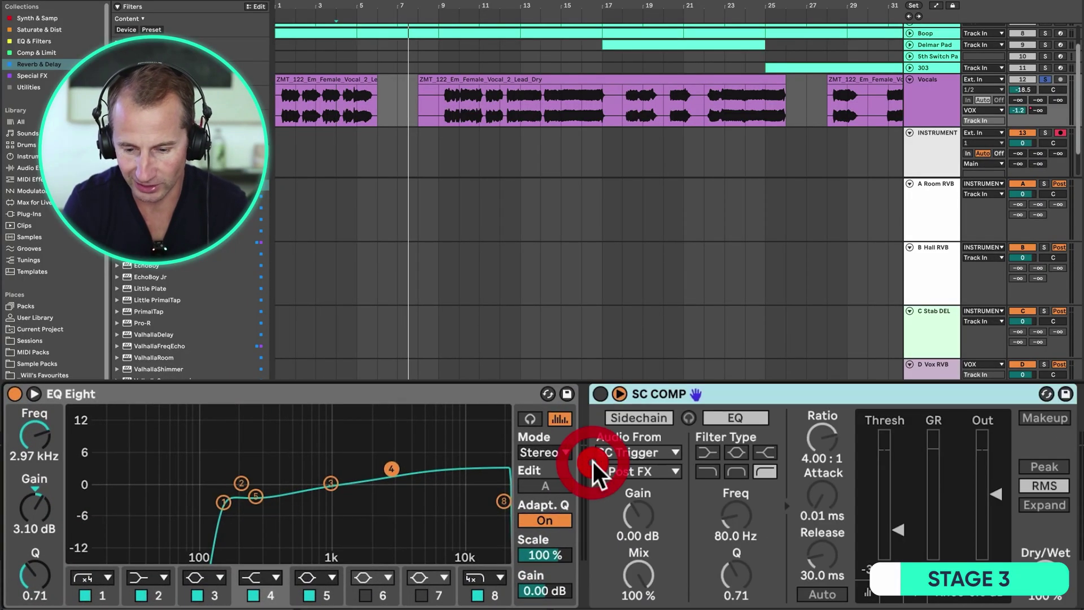
click(762, 395)
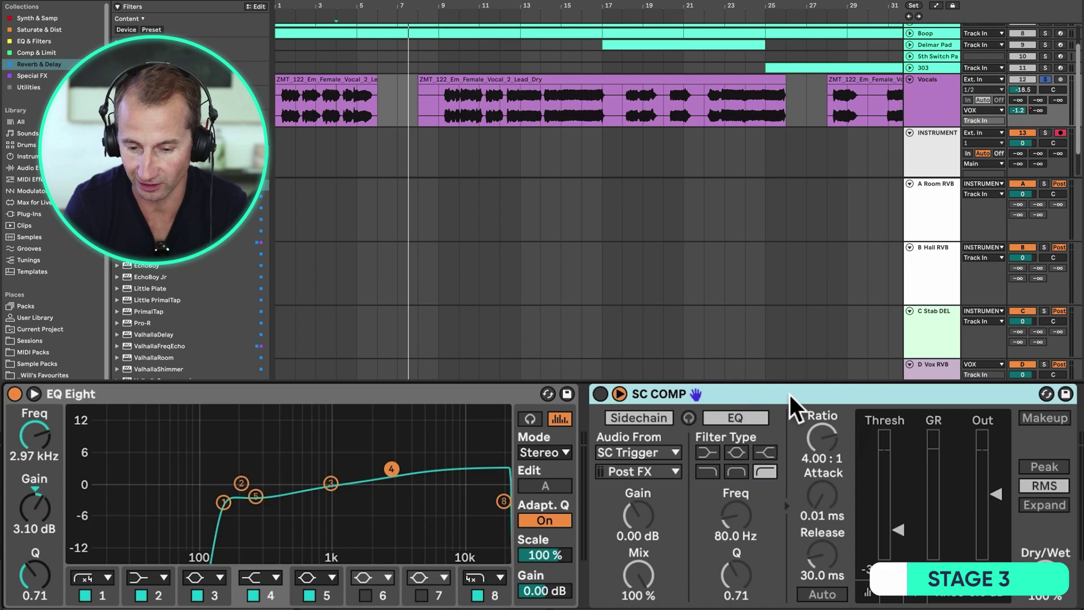
click(601, 392)
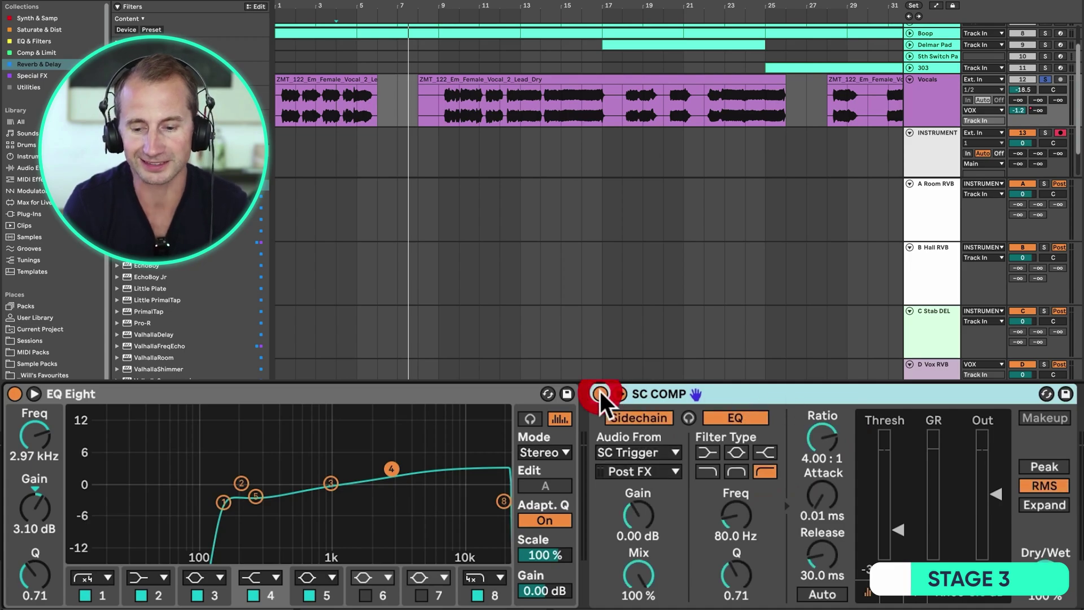
Audition the vocal from its start with SC COMP on the Vocals track bypassed and then reactivated to compare the ducking.
click(734, 390)
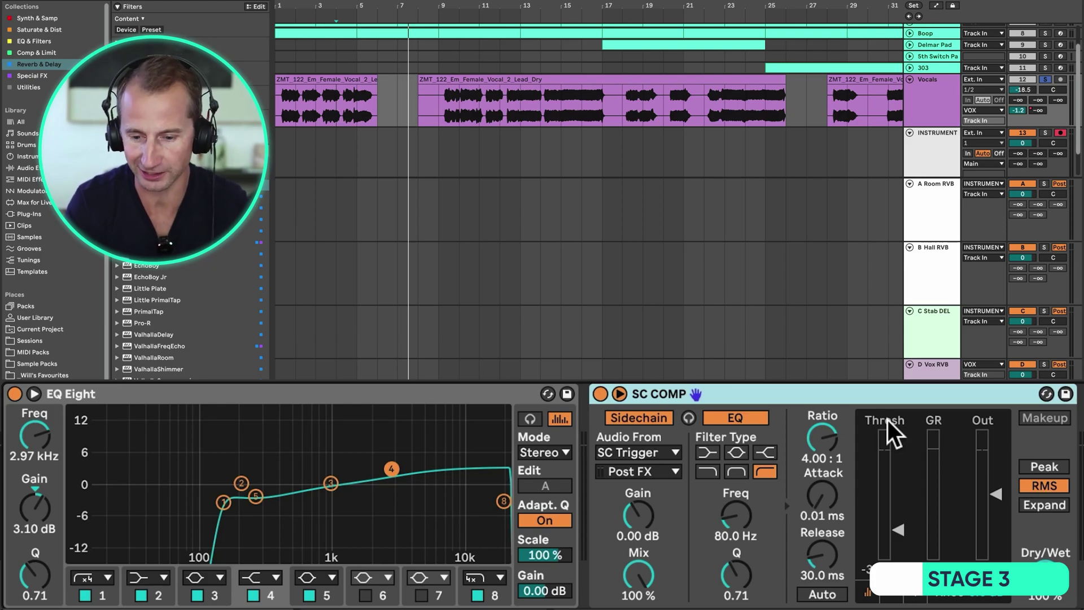
click(601, 393)
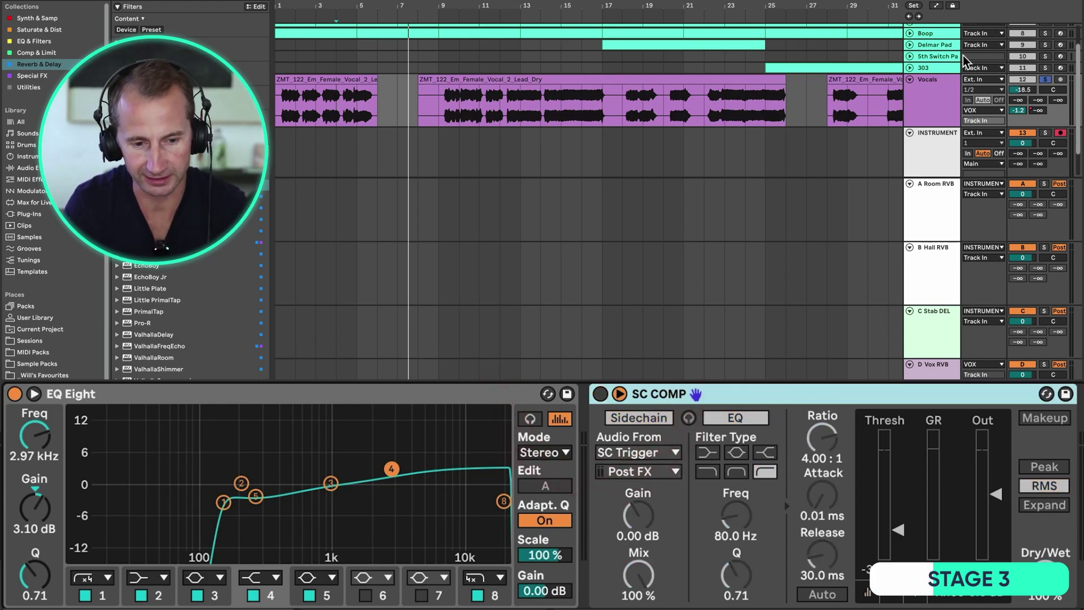
click(277, 112)
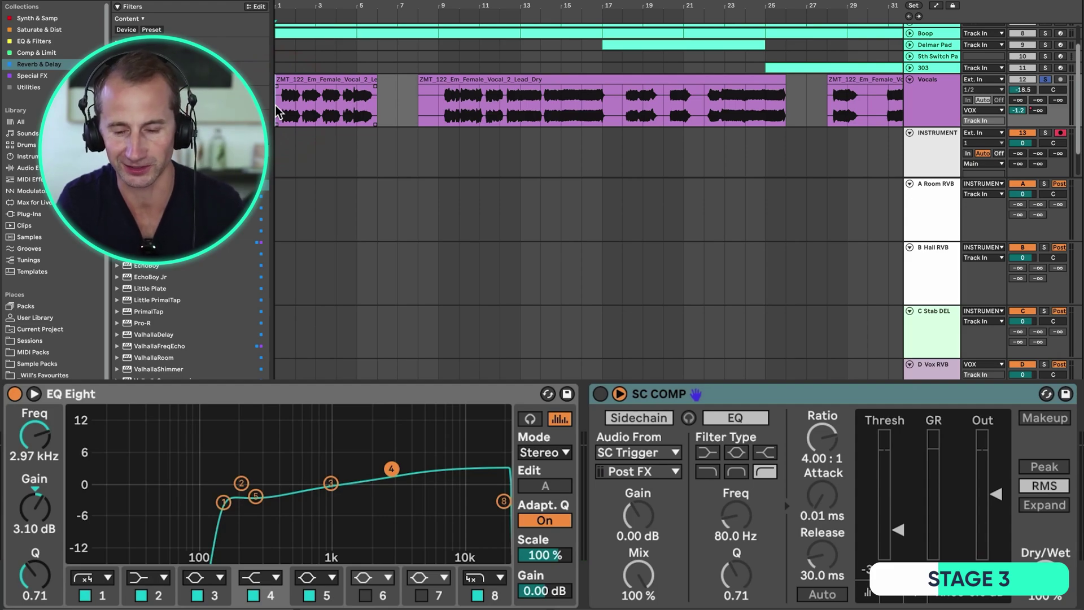
key(space)
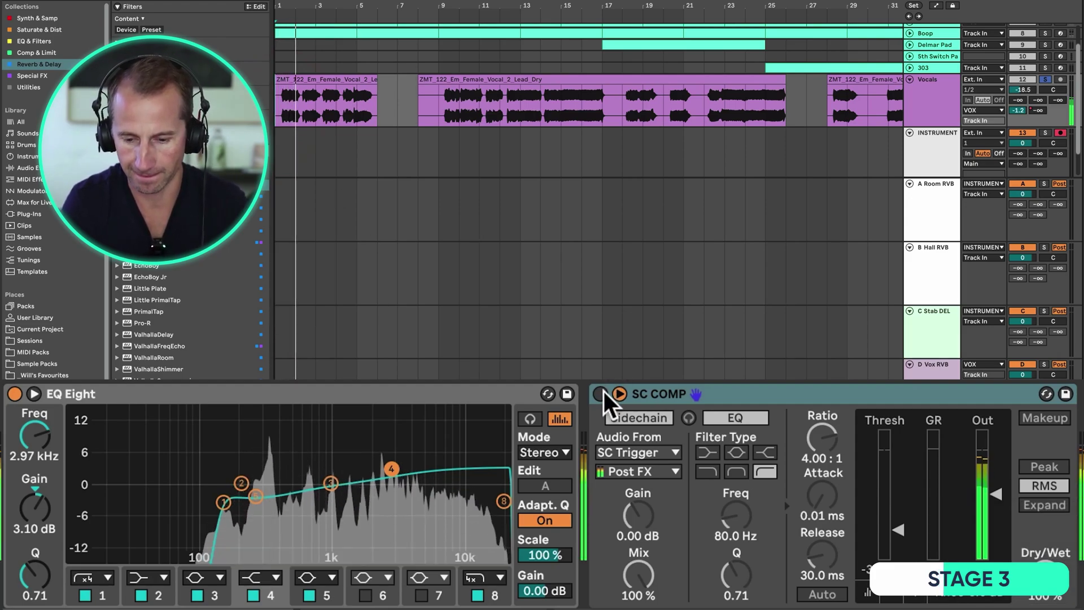
click(601, 393)
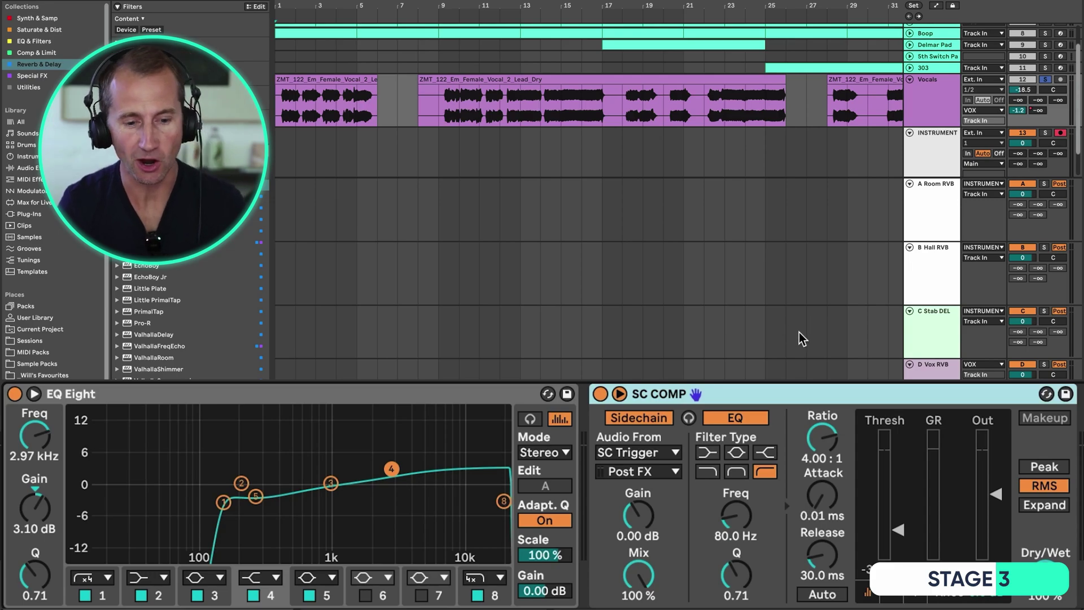
Play the mix from the start and compare the device chains and compressor gain reduction on the D Vox RVB and E Inc VOC returns.
click(926, 372)
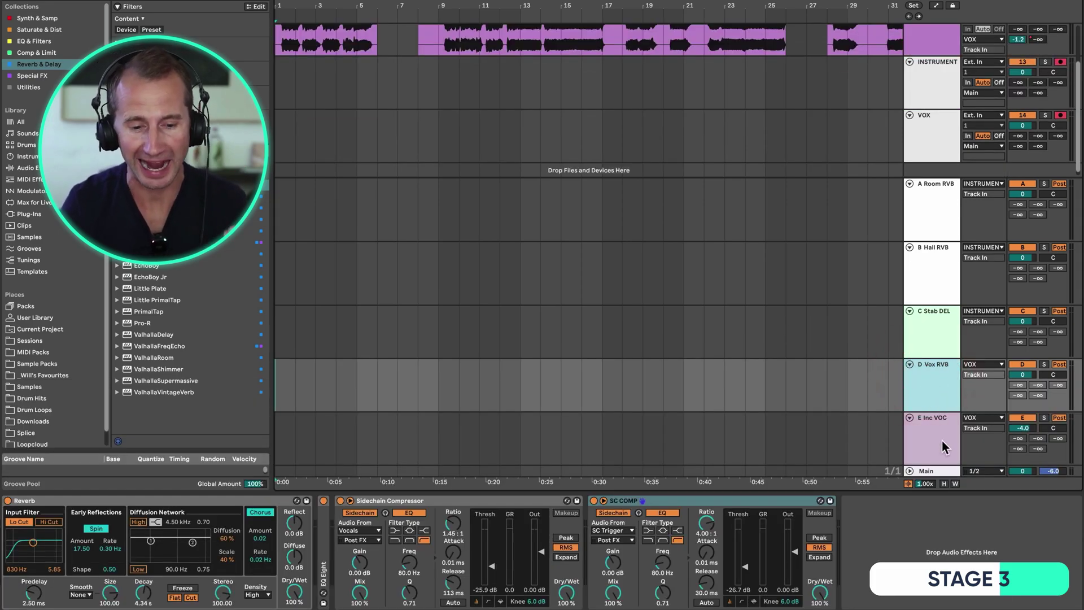
click(942, 446)
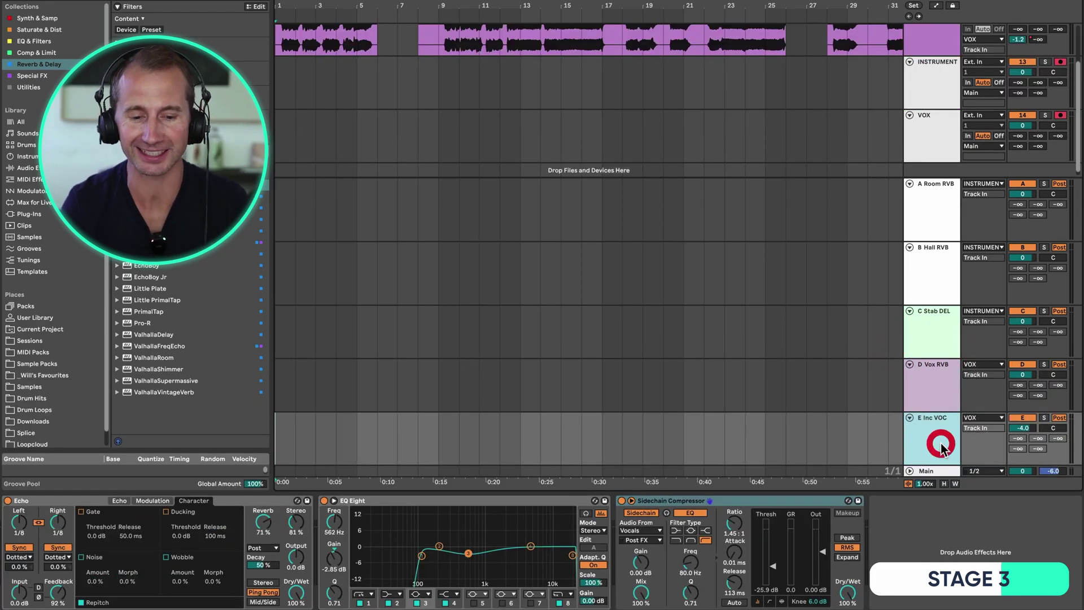
click(933, 401)
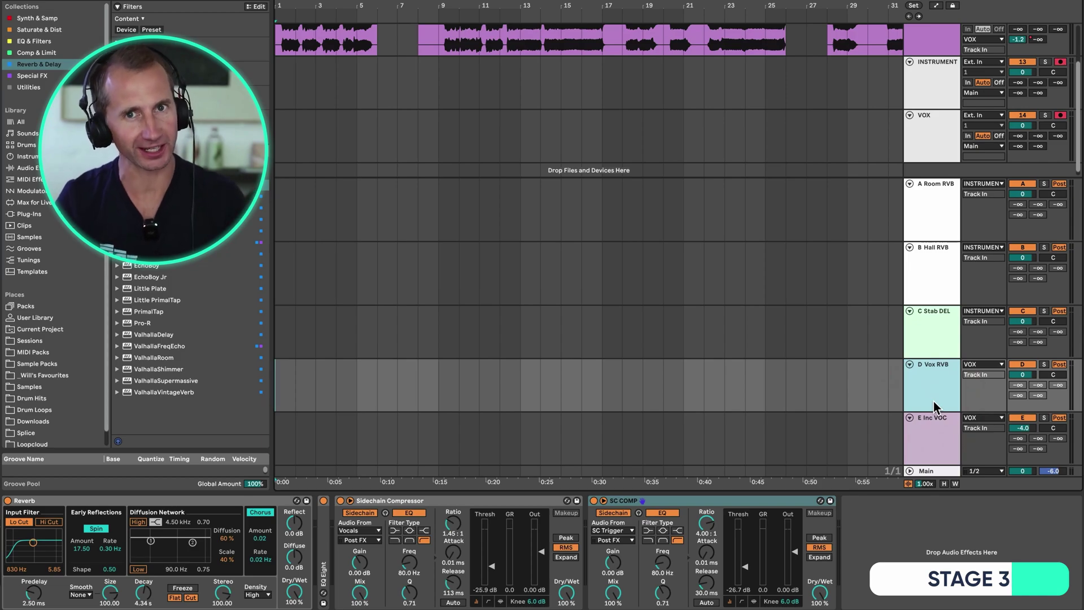
key(space)
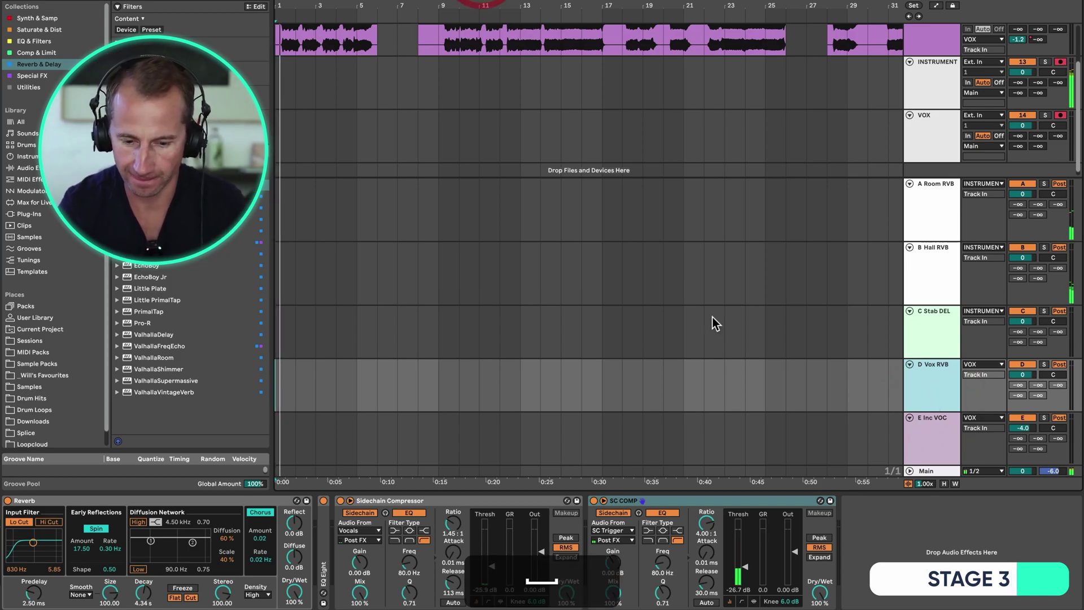
click(689, 501)
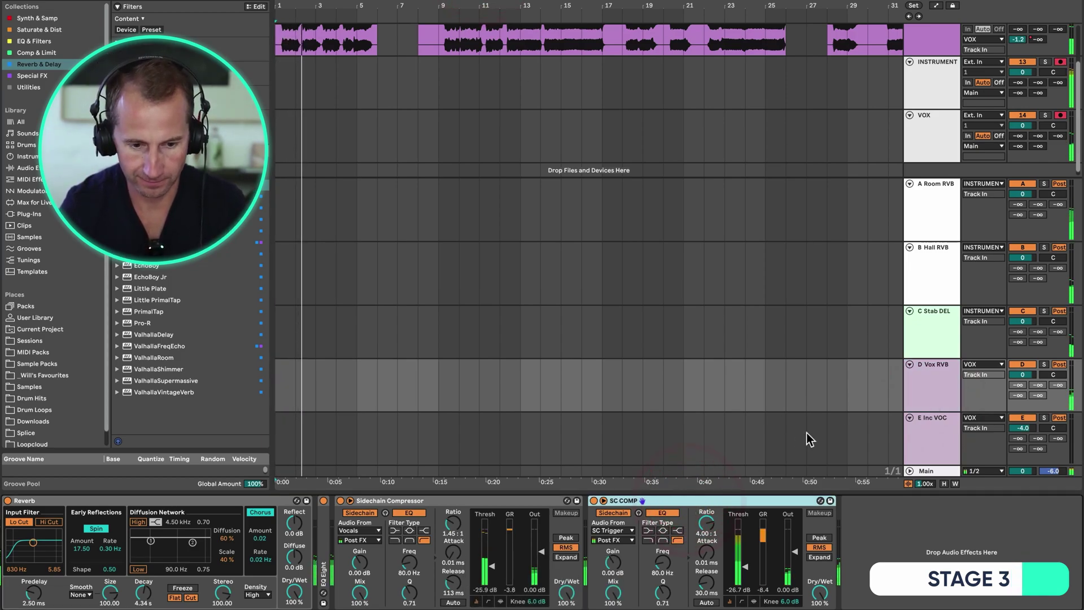
click(921, 378)
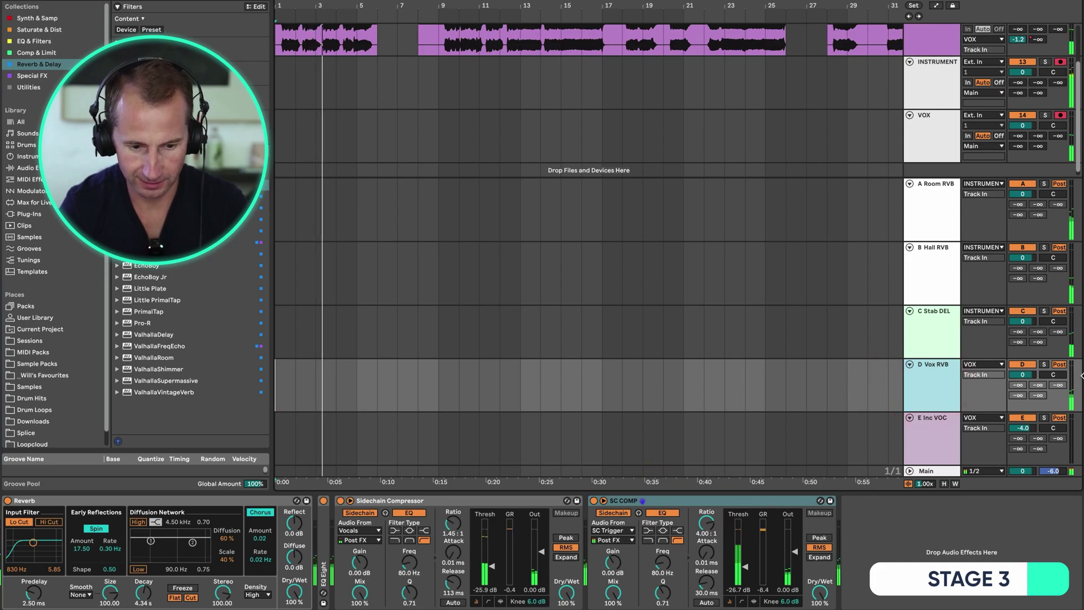
click(942, 430)
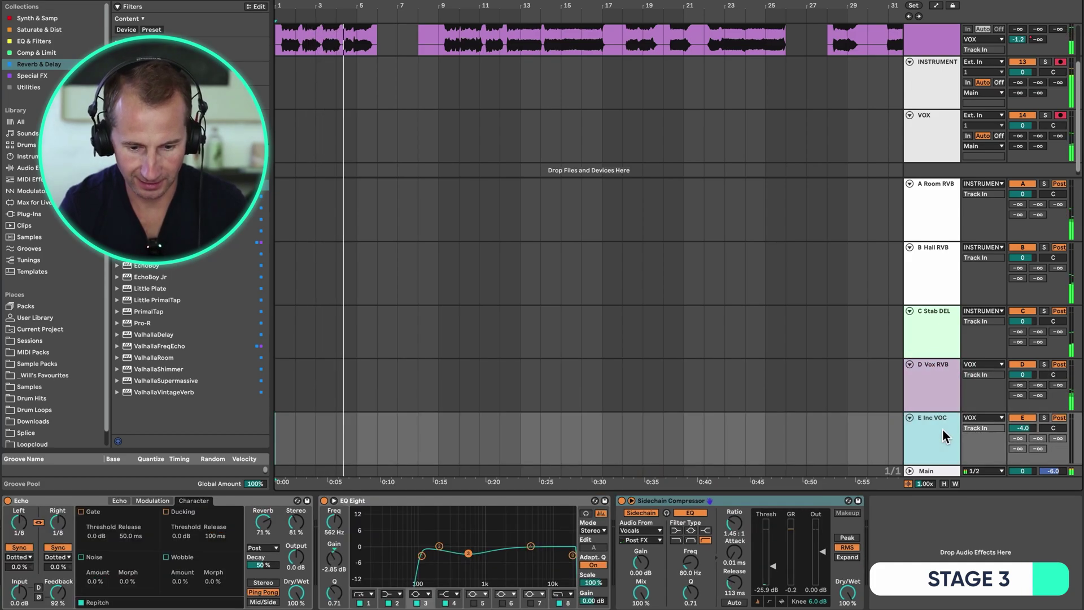
Copy SC COMP from the D Vox RVB return onto the end of the E Inc VOC return's device chain and stop playback.
click(934, 387)
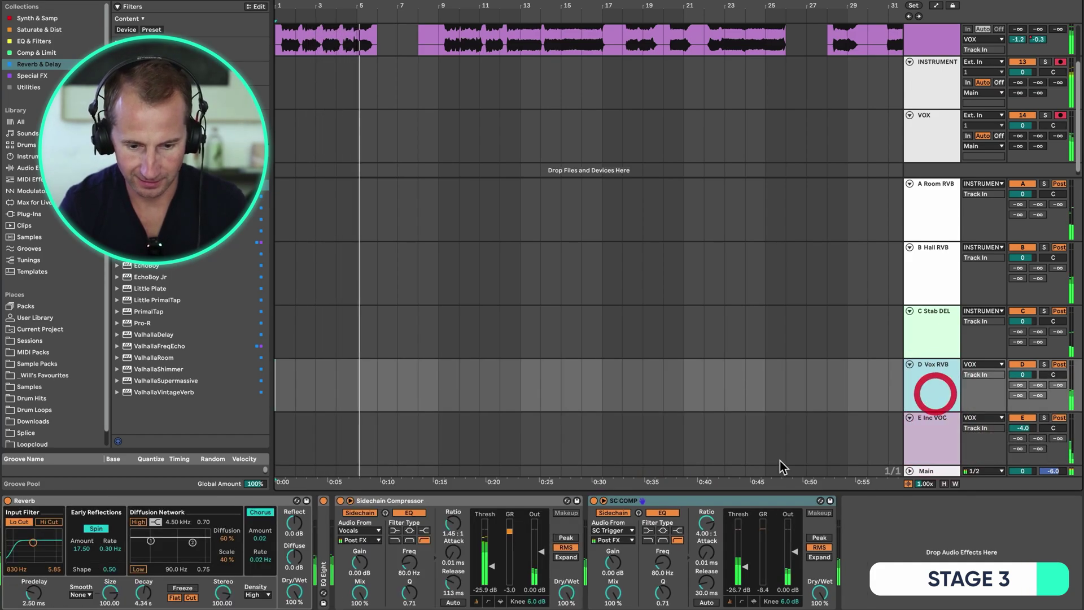
click(737, 501)
key(super+c)
click(932, 436)
key(super+v)
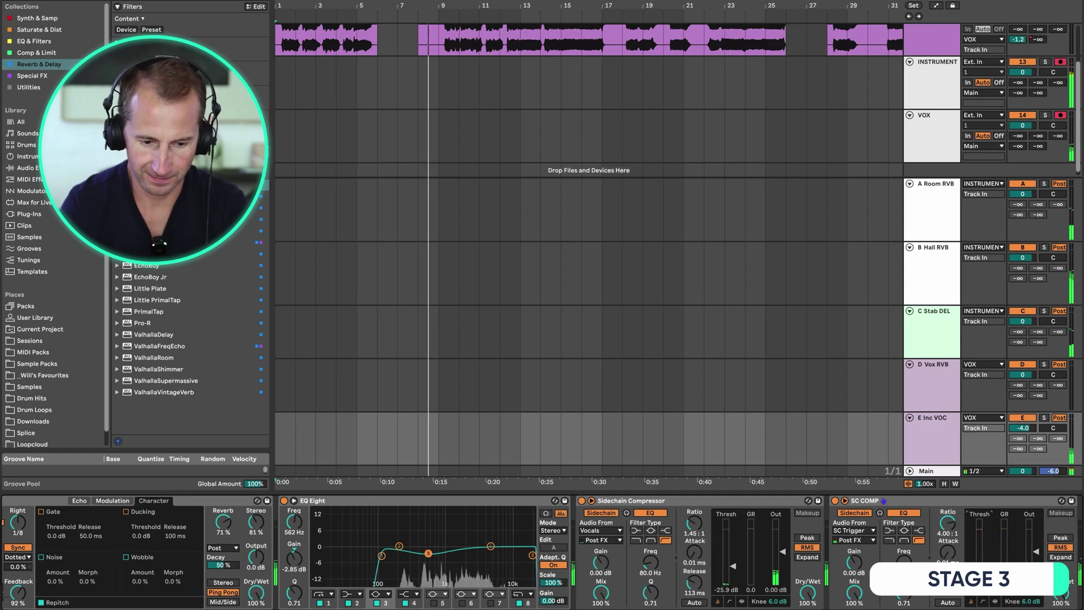
key(space)
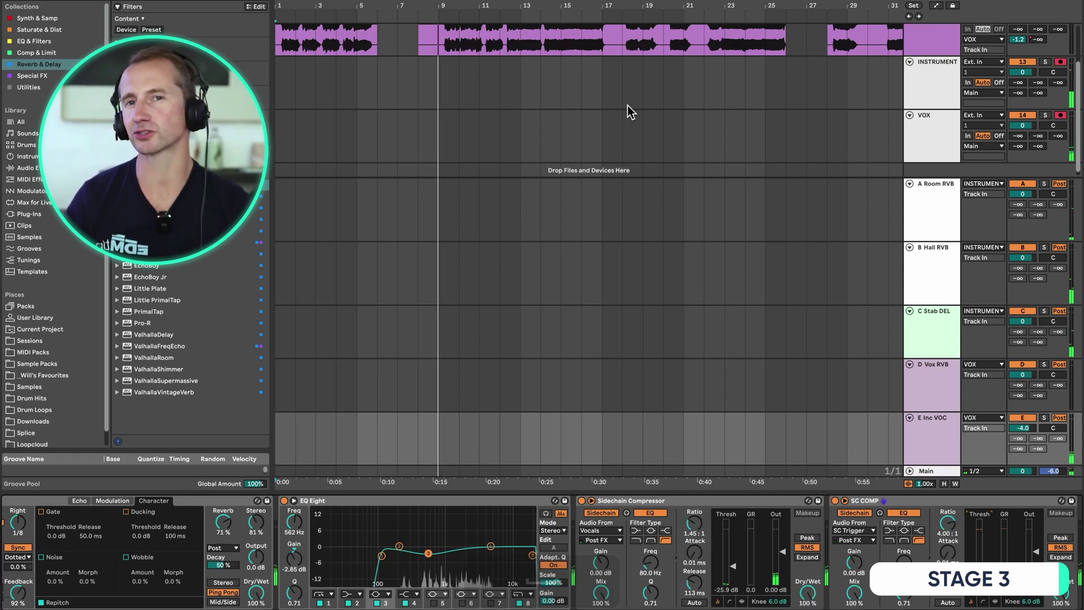